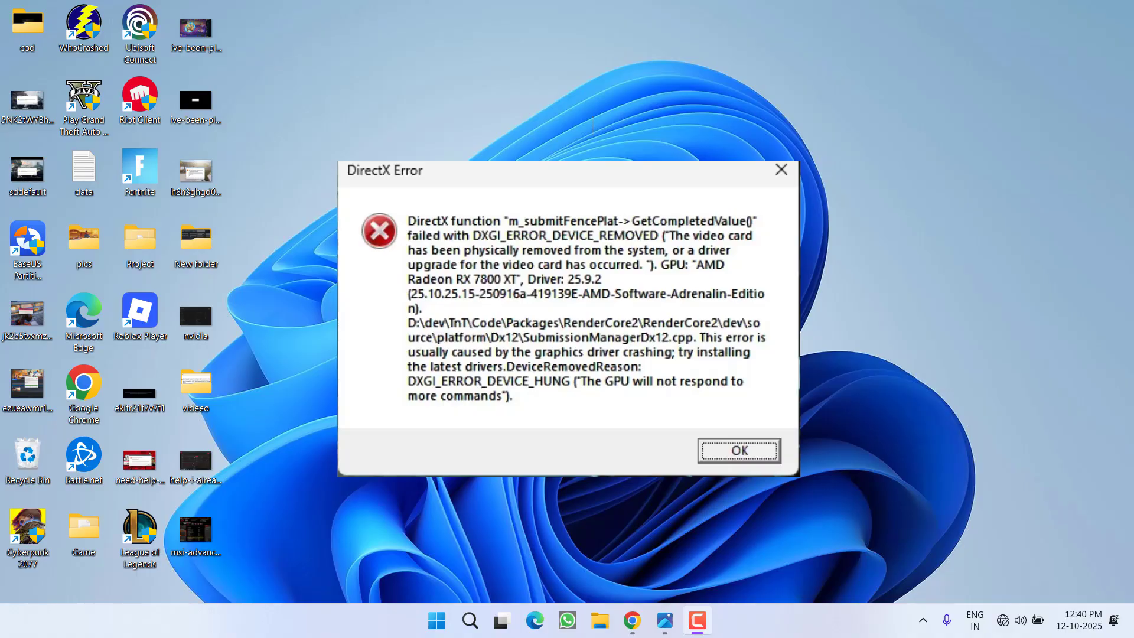
Step: Bring the fps.png settings screenshot, advising an FPS limit of 90 or less, to the front
mouse_move(665, 620)
left_click(542, 541)
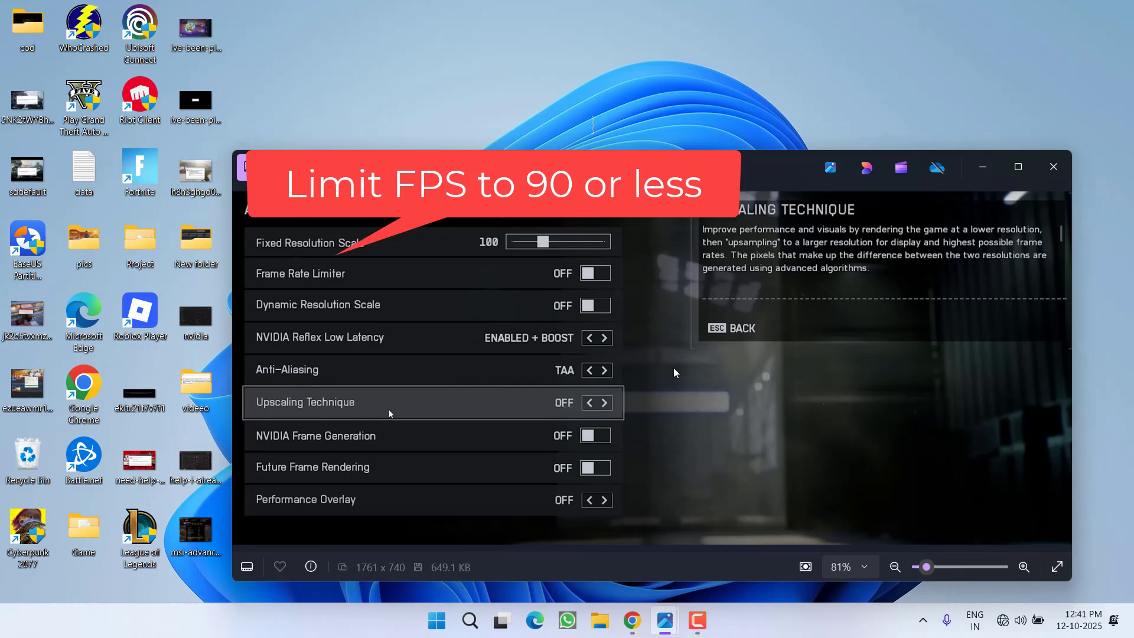
Step: Swap fps.png for display mode.png, showing Fullscreen Mode at 1,920 x 1,080
left_click(1054, 167)
mouse_move(665, 621)
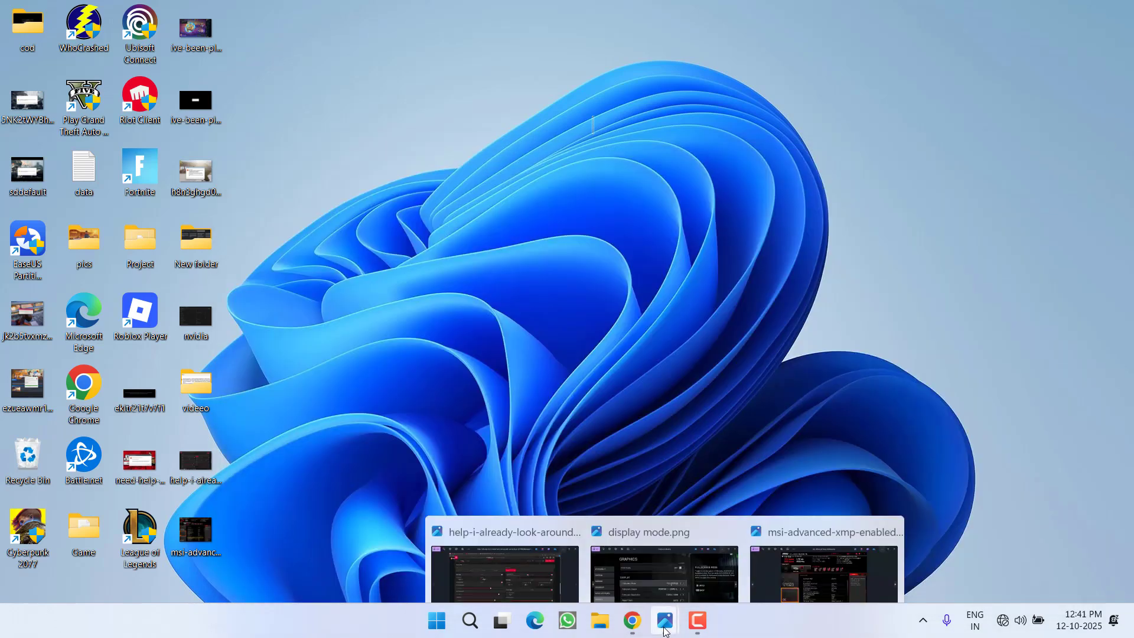
left_click(652, 563)
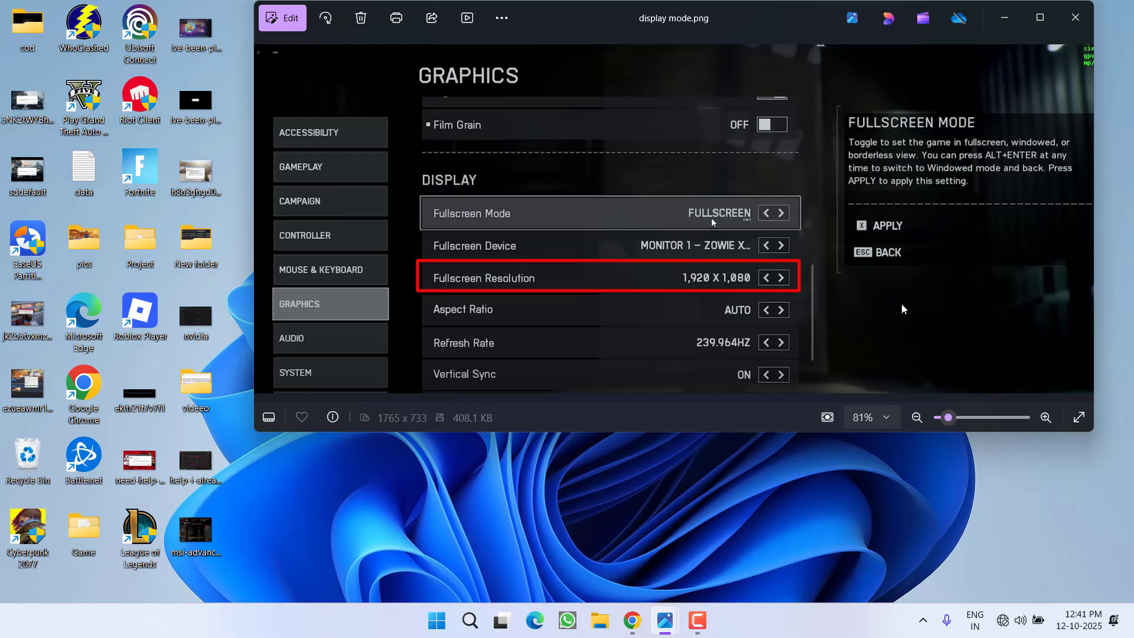
Step: Close display mode.png, look over the NVIDIA App download page, and open nvidia.png
left_click(1075, 17)
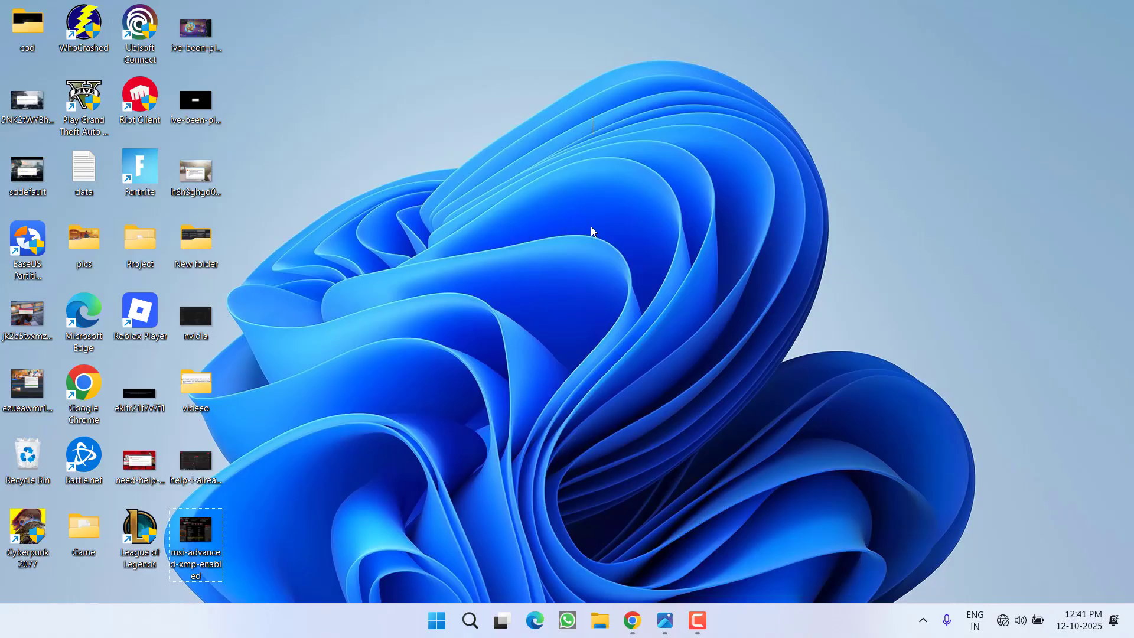
left_click(632, 620)
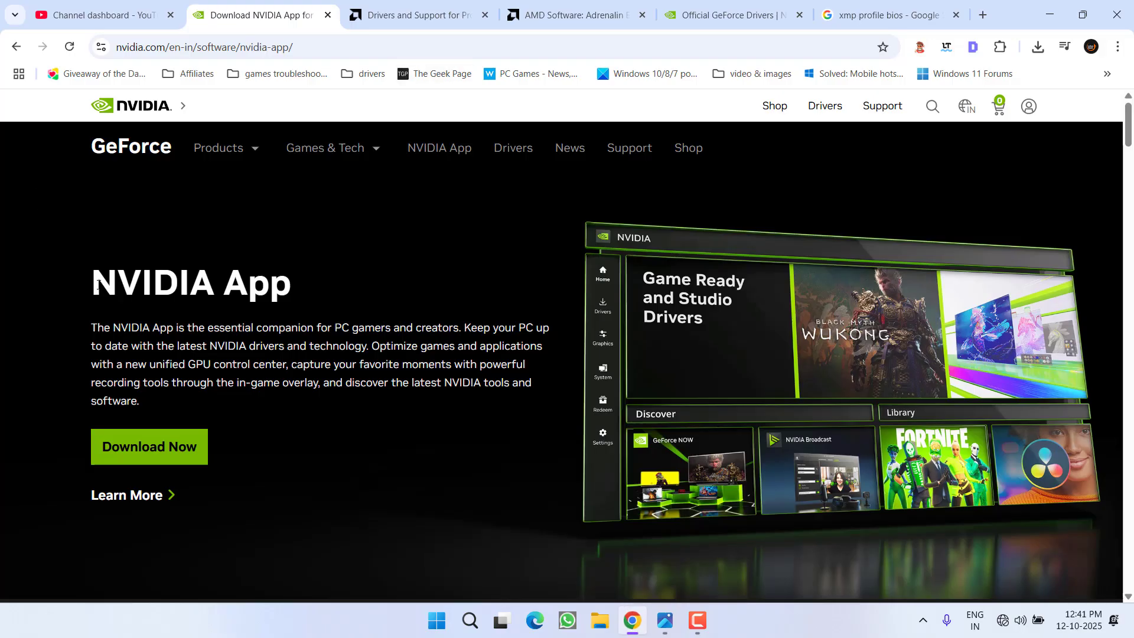
left_click_drag(97, 282, 288, 278)
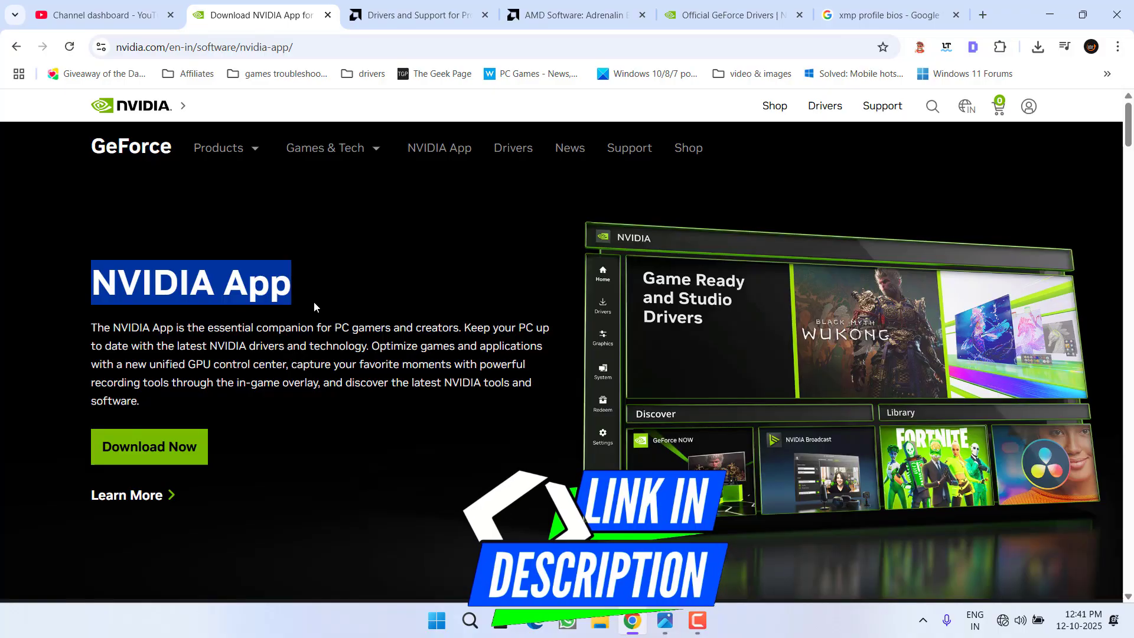
left_click(371, 296)
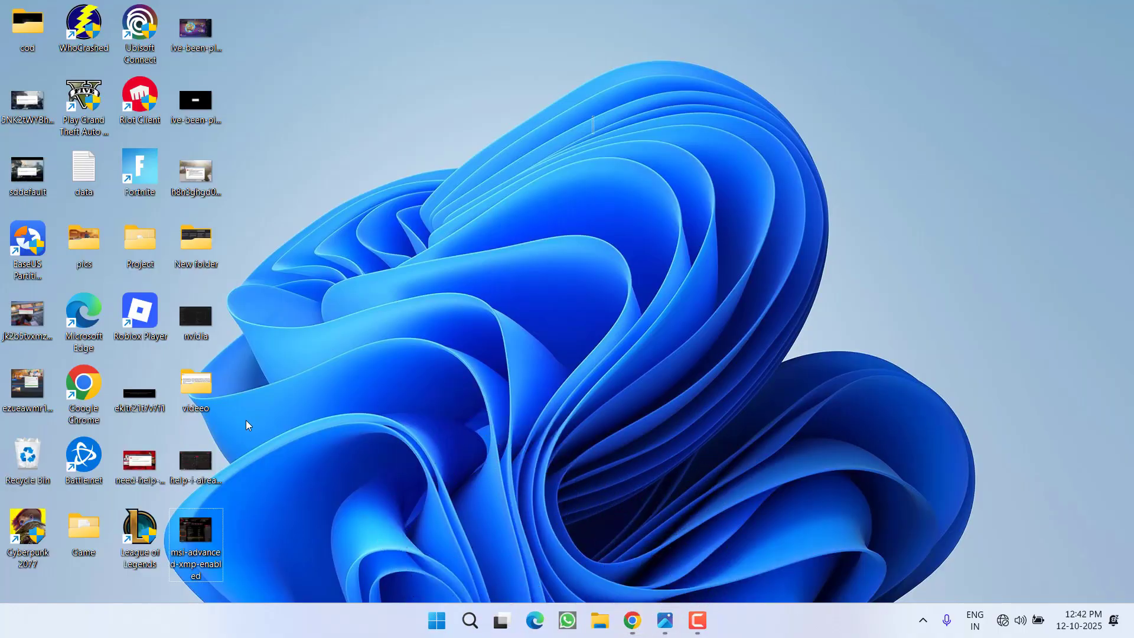
double_click(204, 322)
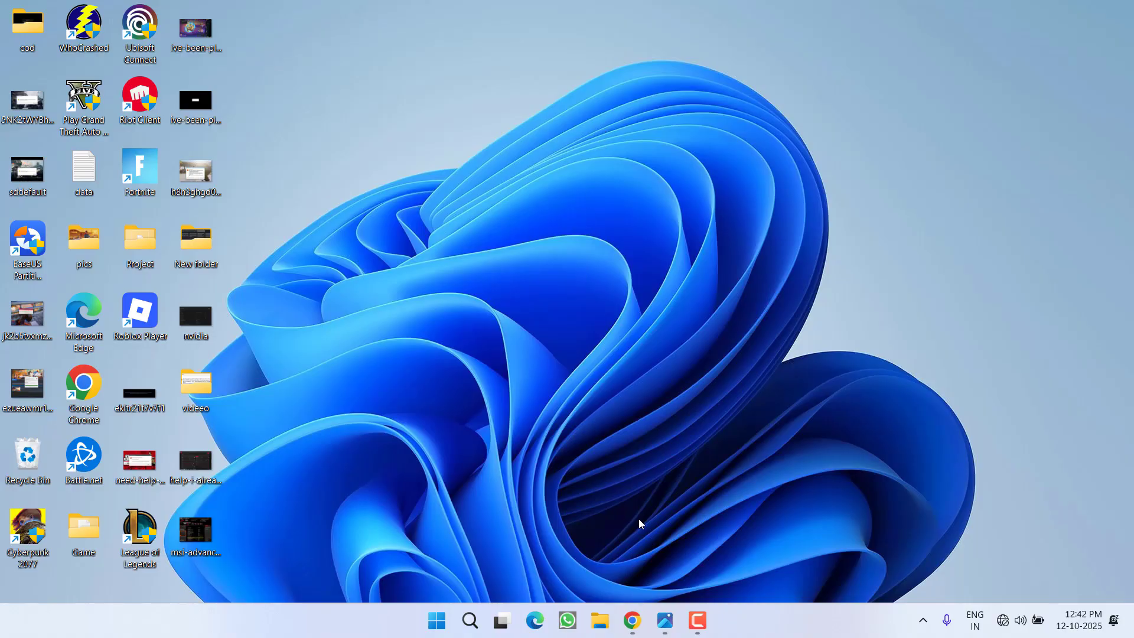
Step: Compare the AMD and GeForce driver pages, scrolling down to AMD's product search
left_click(632, 621)
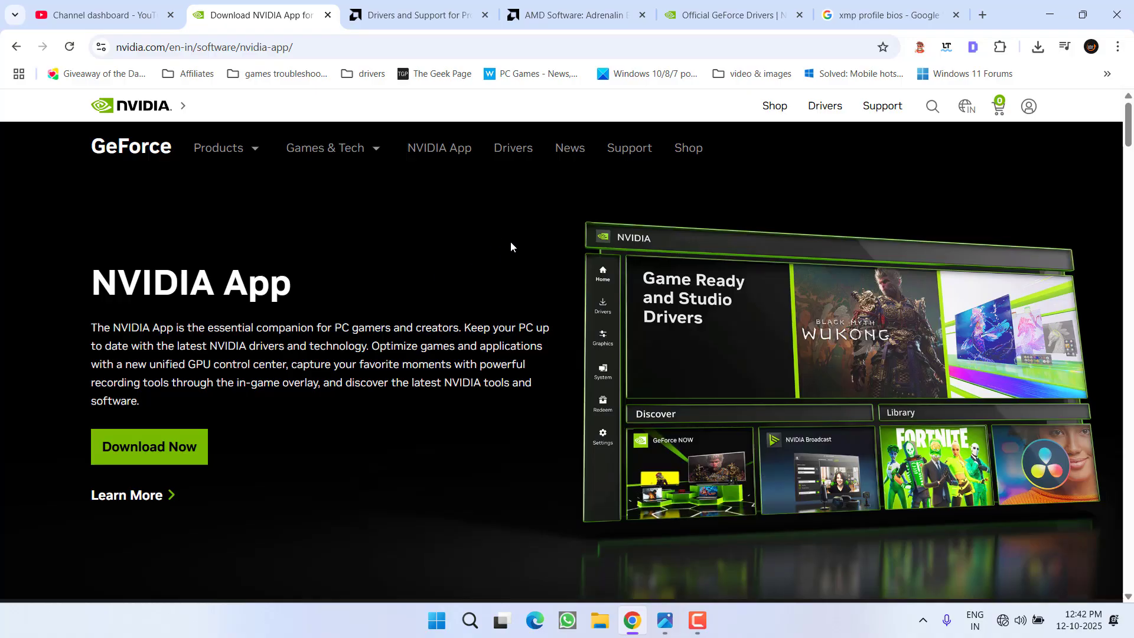
left_click(413, 14)
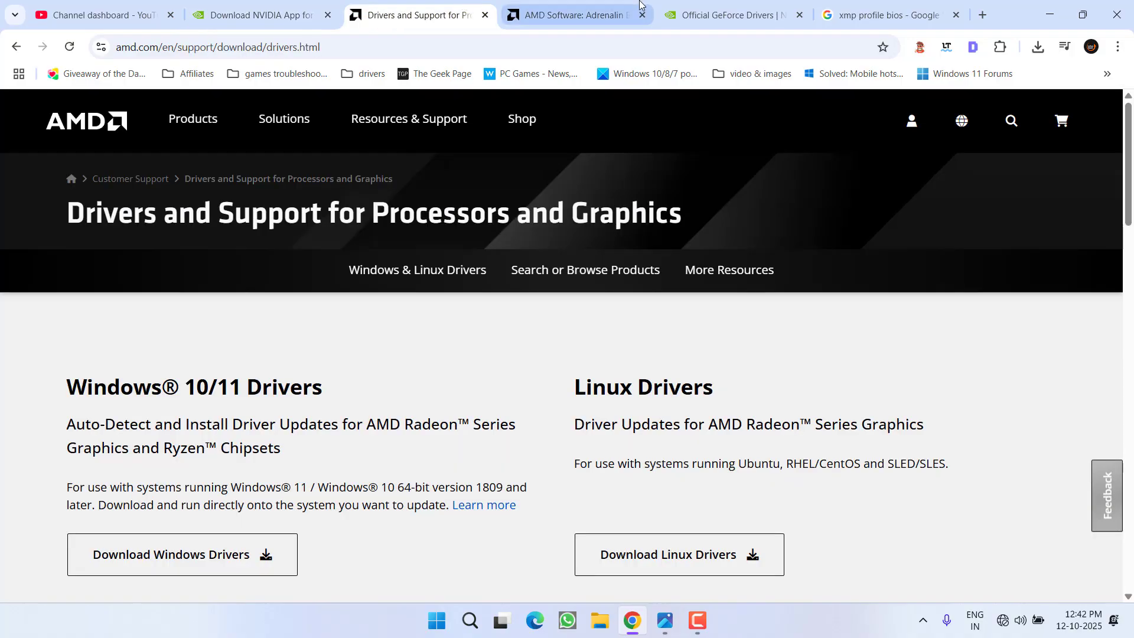
left_click(716, 13)
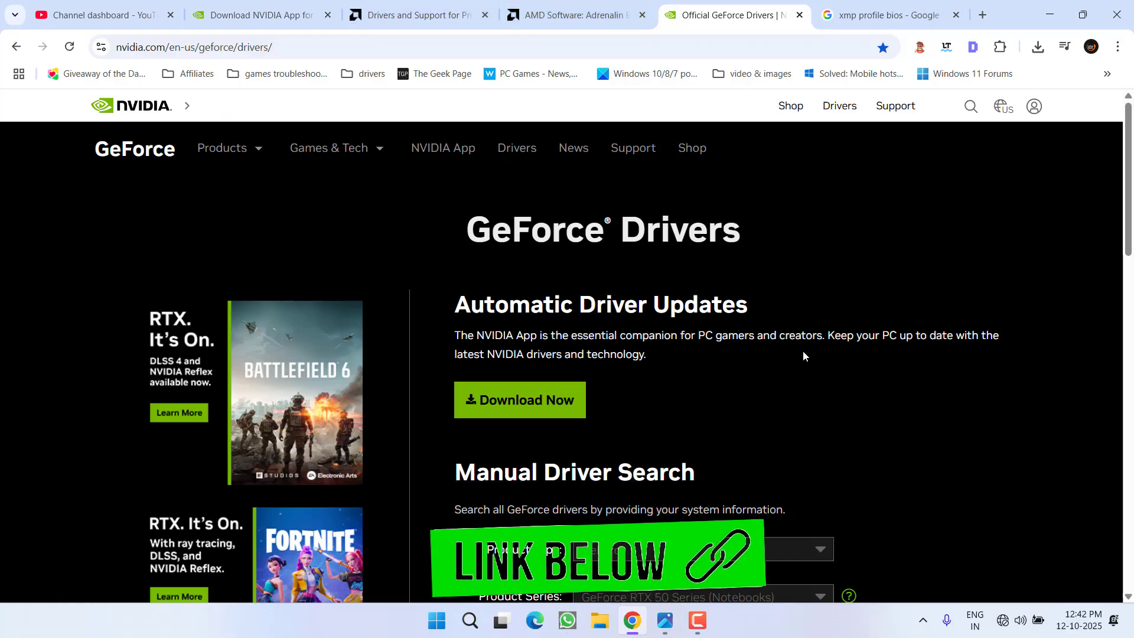
left_click(417, 15)
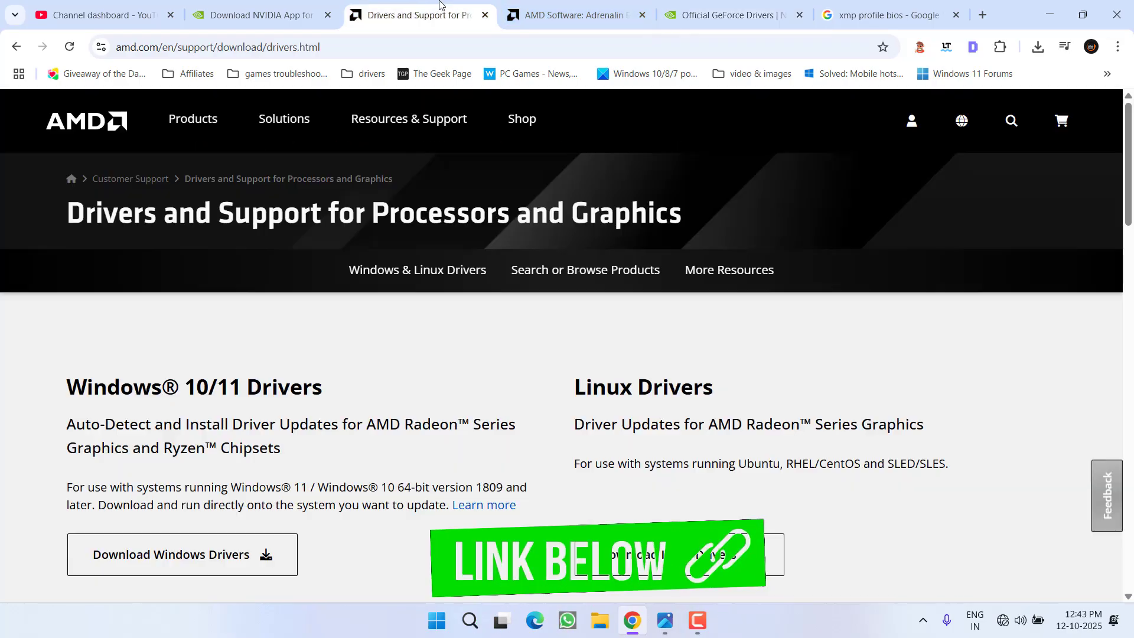
scroll(381, 348, "down", 7)
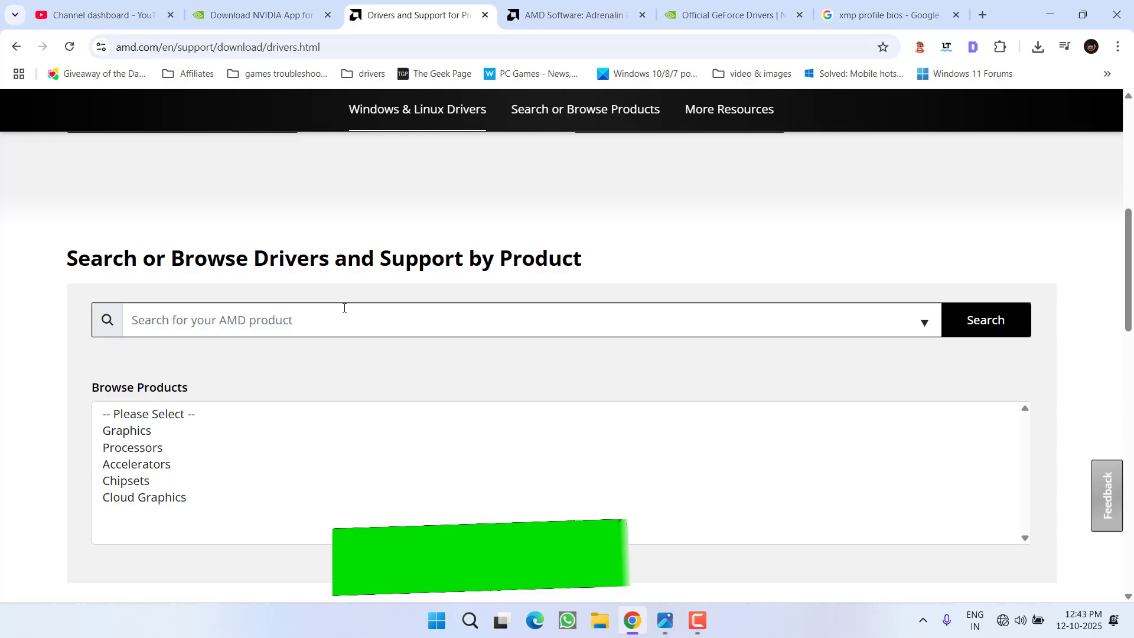
left_click(313, 366)
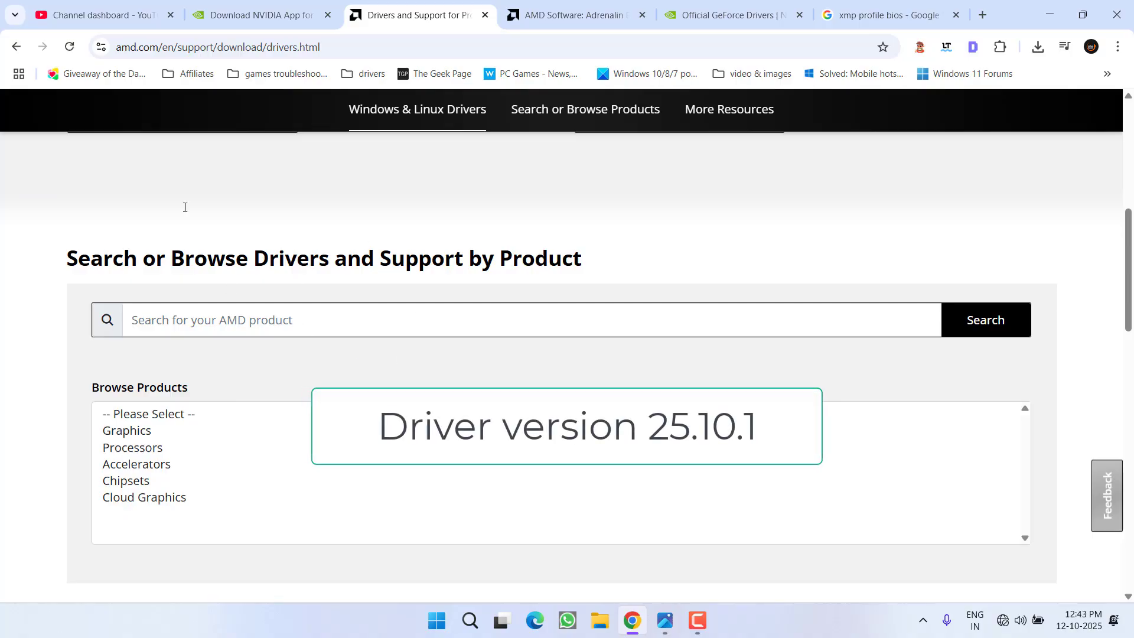
Step: Read the Adrenalin 25.10.1 release notes, highlighting the Battlefield 6 (DX12) support entry
left_click(567, 15)
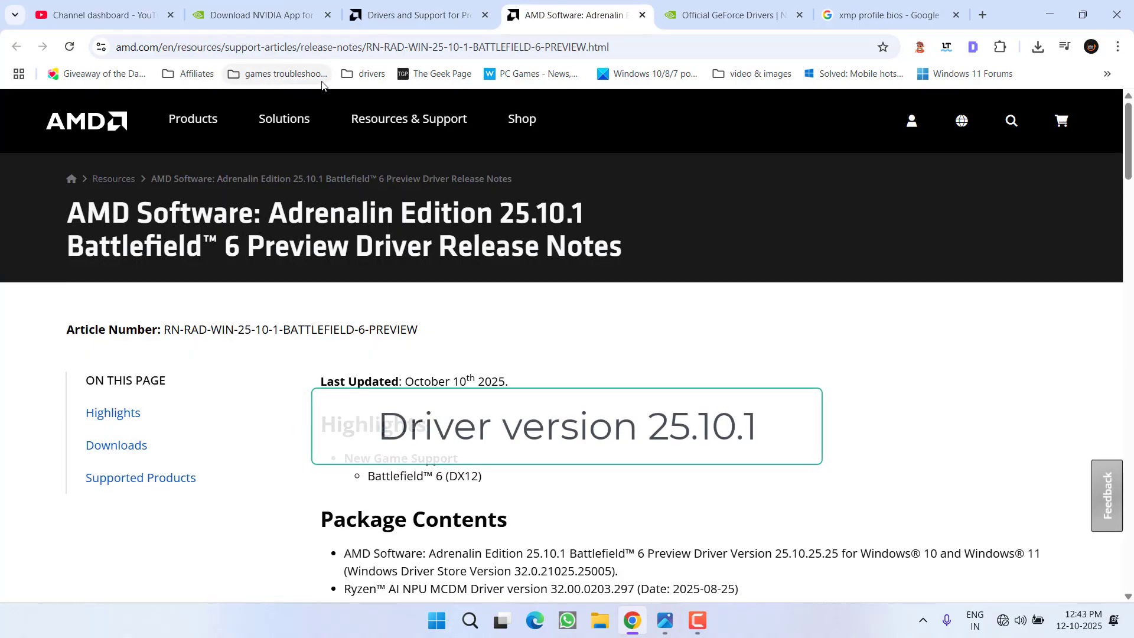
scroll(511, 357, "down", 2)
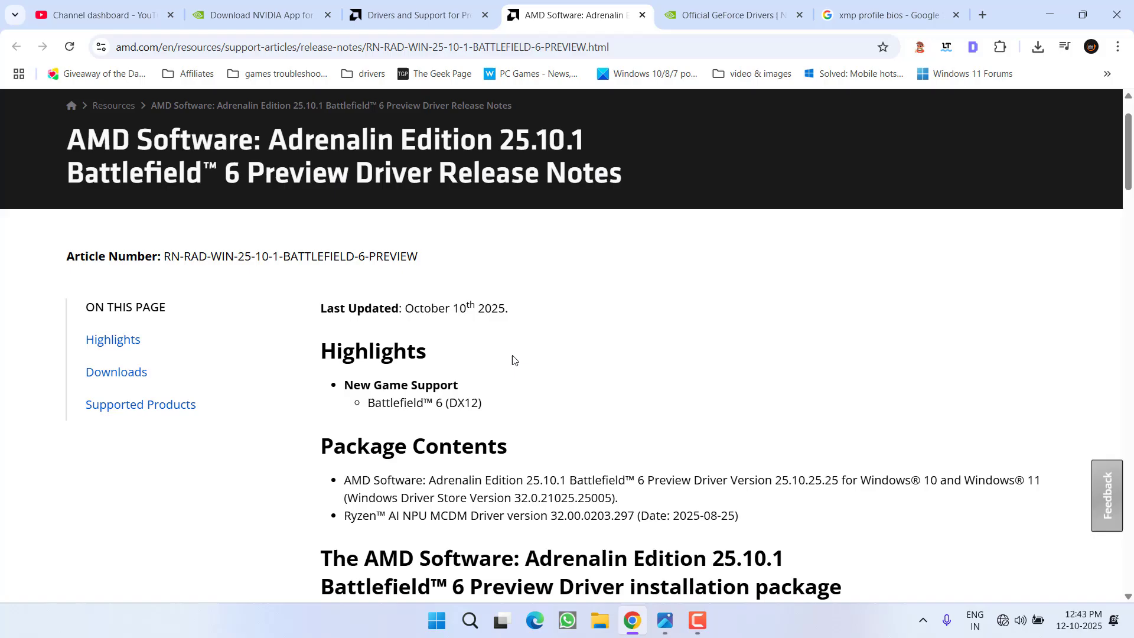
left_click_drag(368, 329, 493, 331)
scroll(538, 326, "down", 8)
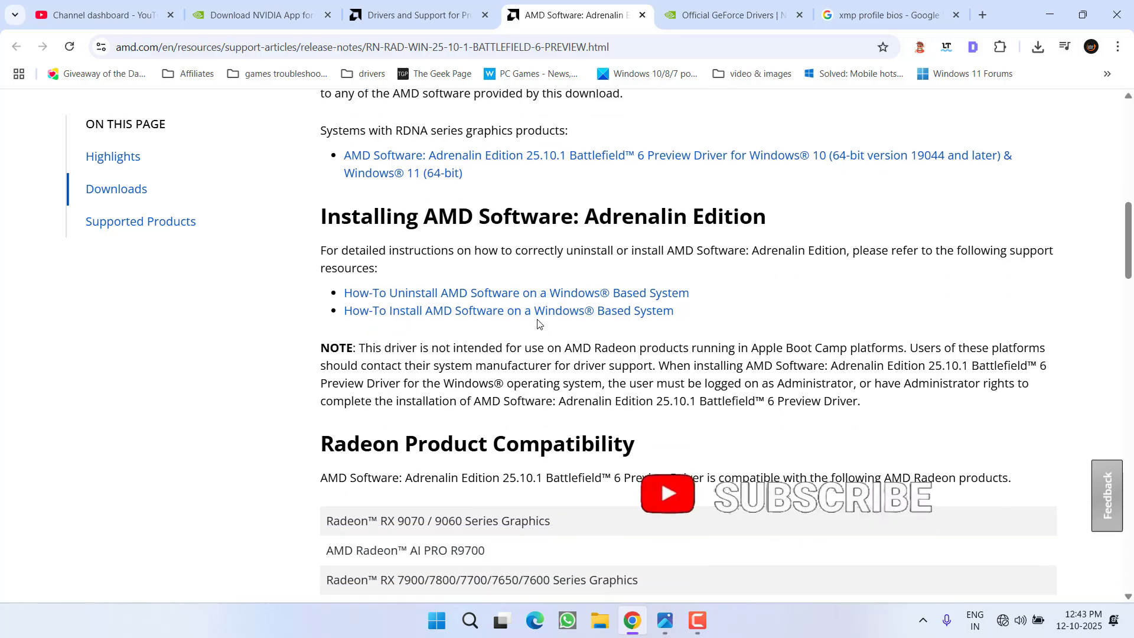
Step: Start the AMD preview driver download, cancel the save, and go to GeForce Drivers
left_click(390, 164)
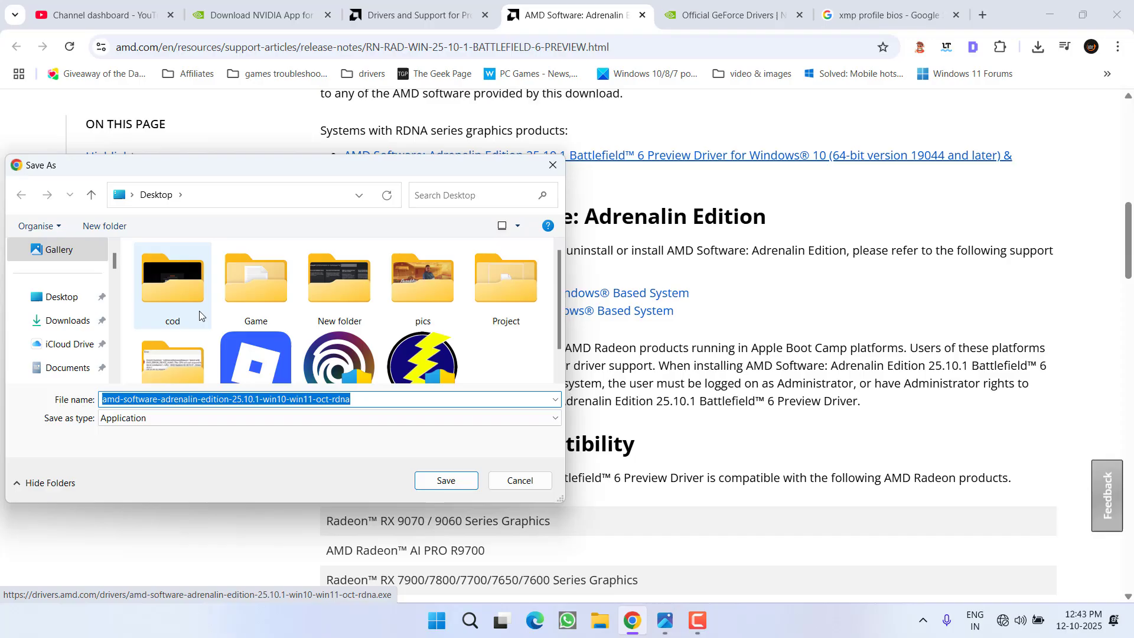
left_click(519, 486)
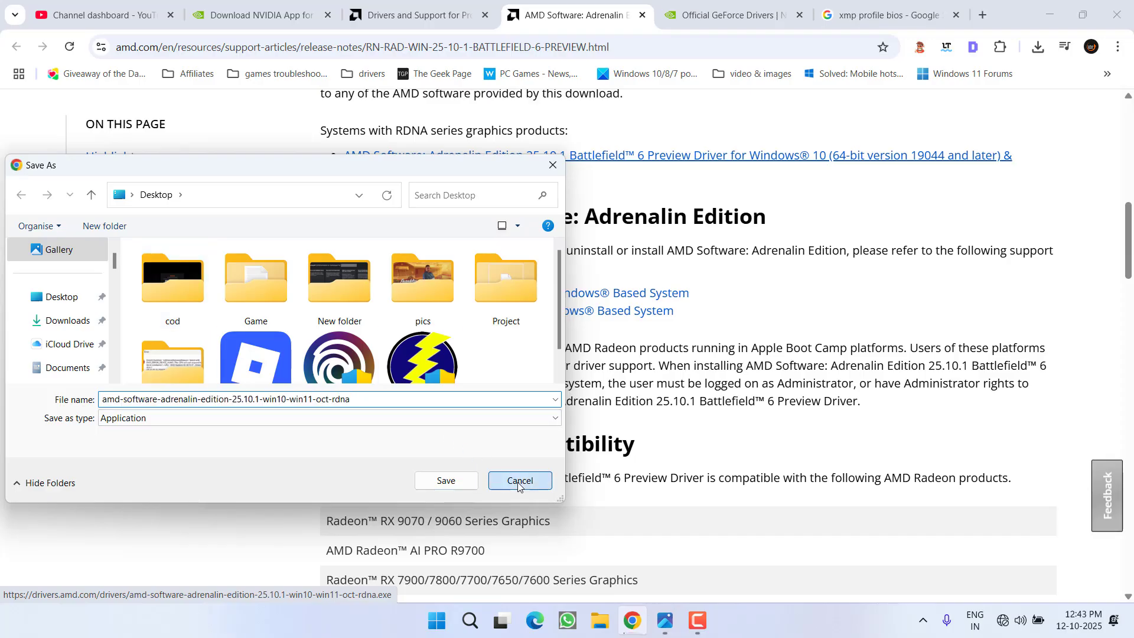
left_click(726, 14)
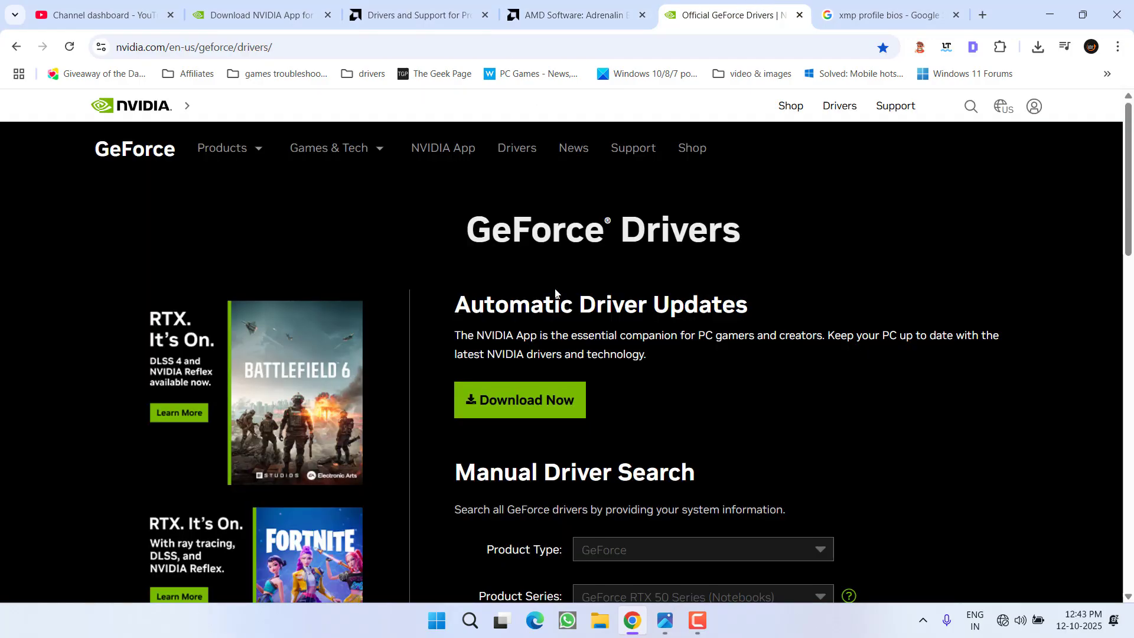
Step: Search drivers for the RTX 5090 Laptop GPU and mark the newest Game Ready Driver
scroll(555, 294, "down", 7)
scroll(628, 320, "up", 1)
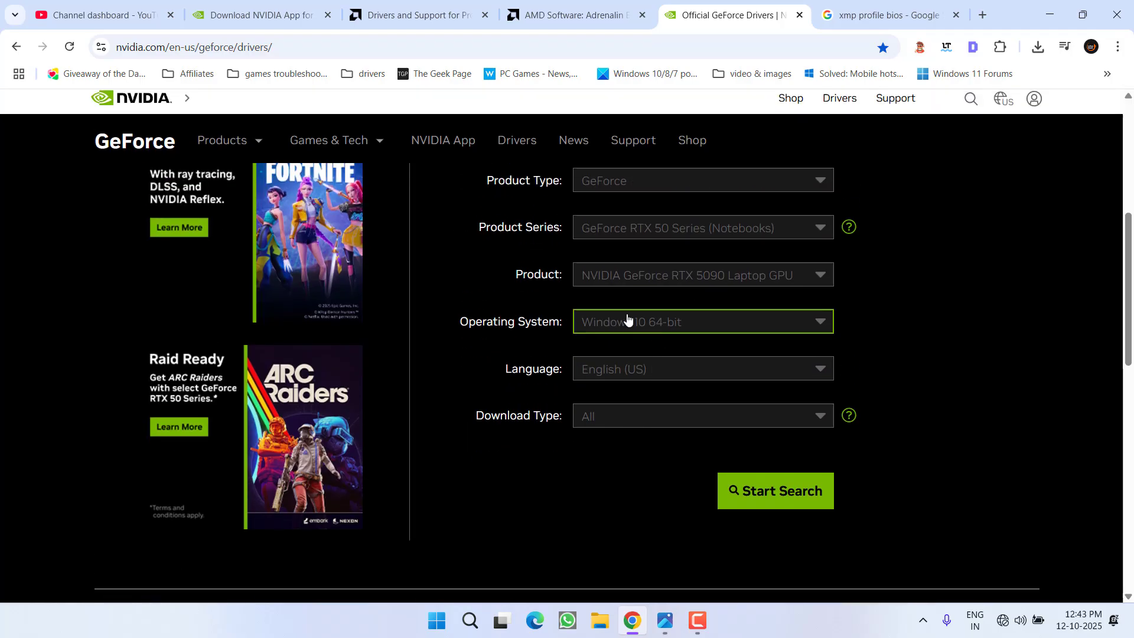
scroll(628, 320, "up", 2)
scroll(551, 360, "down", 5)
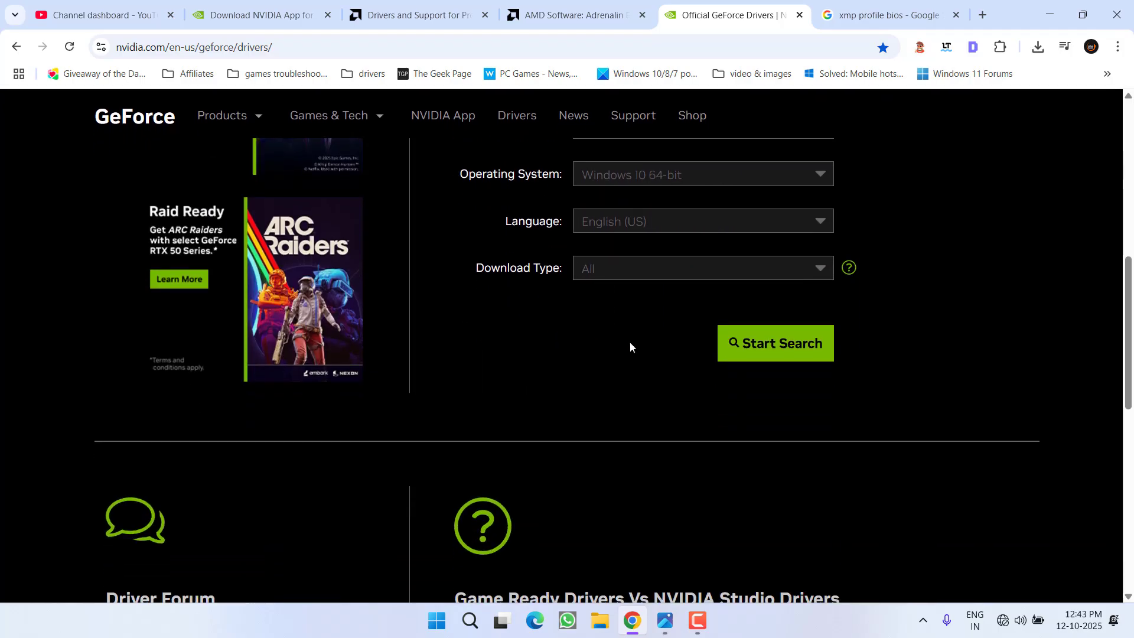
left_click(778, 346)
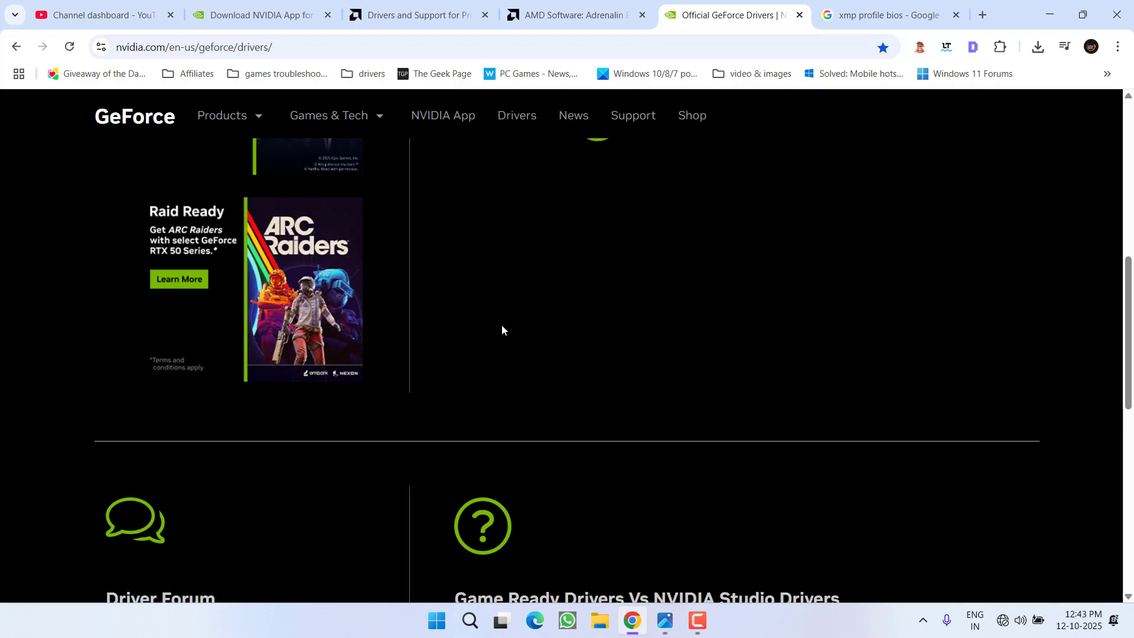
scroll(548, 292, "down", 3)
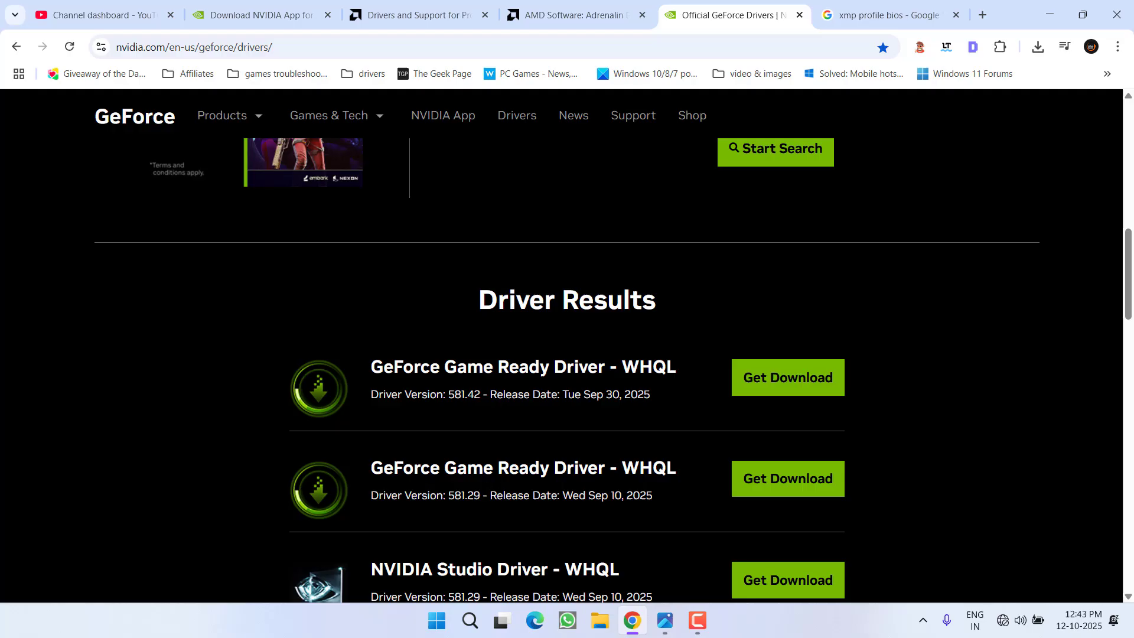
left_click_drag(621, 367, 678, 368)
Step: Start the GeForce 581.42 download without saving it, then minimise Chrome
left_click(811, 376)
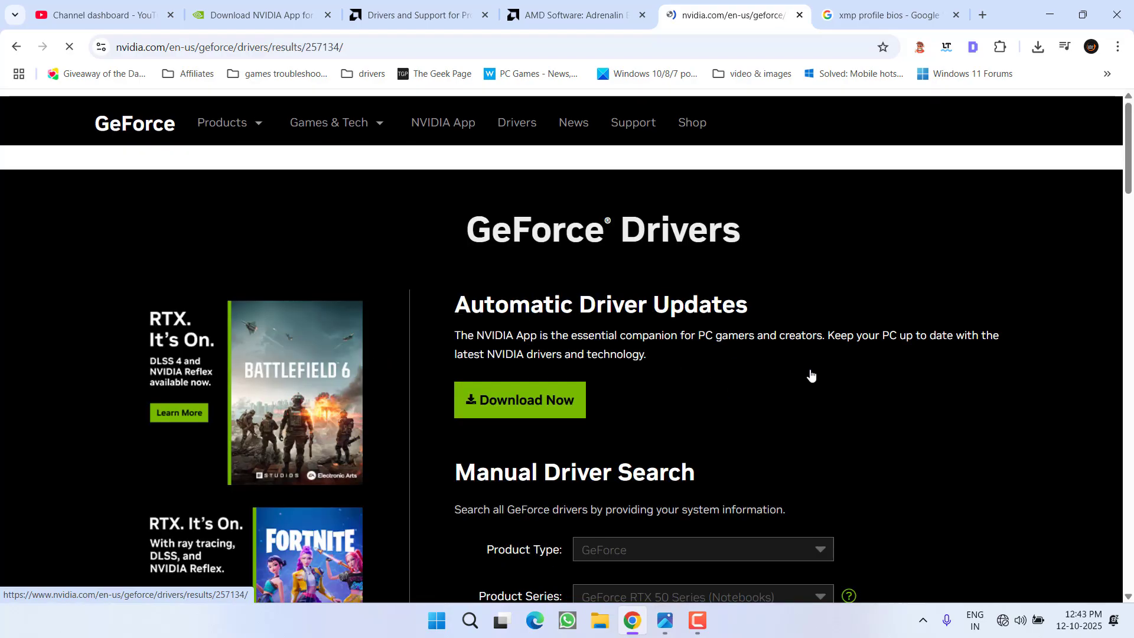
left_click(977, 267)
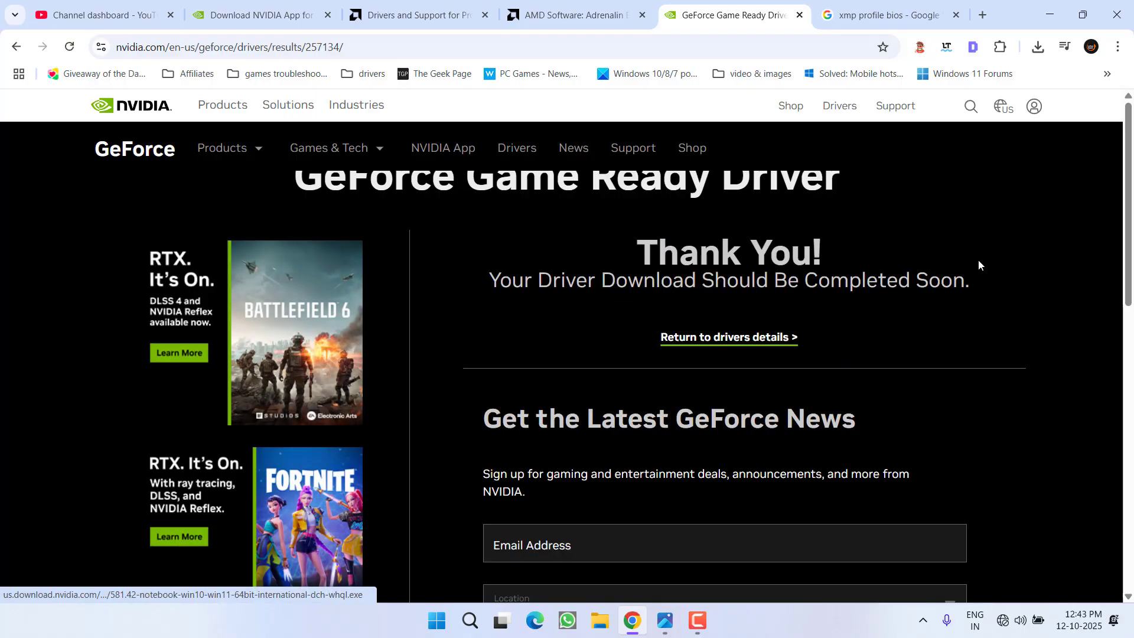
left_click(510, 479)
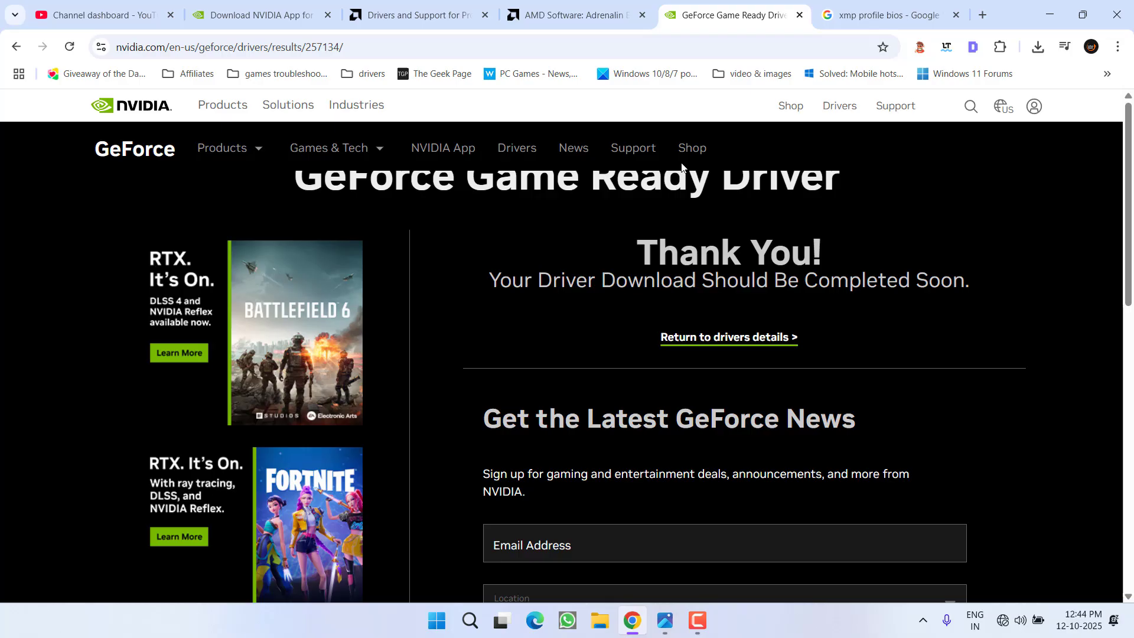
left_click(1050, 14)
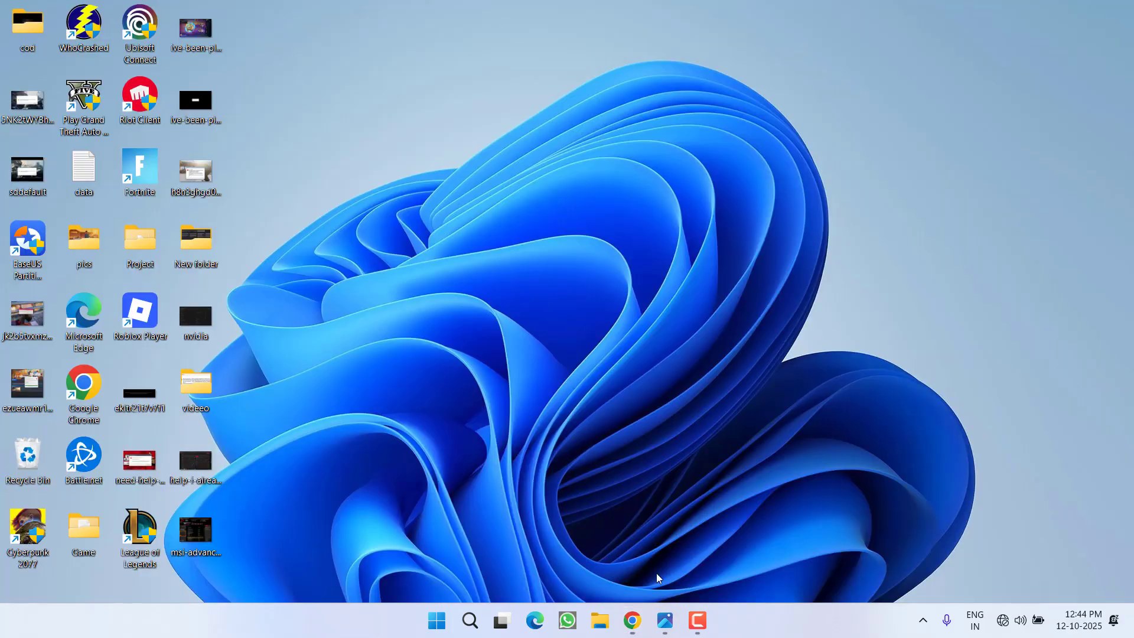
Step: Open the AMD Performance Tuning screenshot with Min Frequency 2200 MHz, leaving full screen
mouse_move(666, 624)
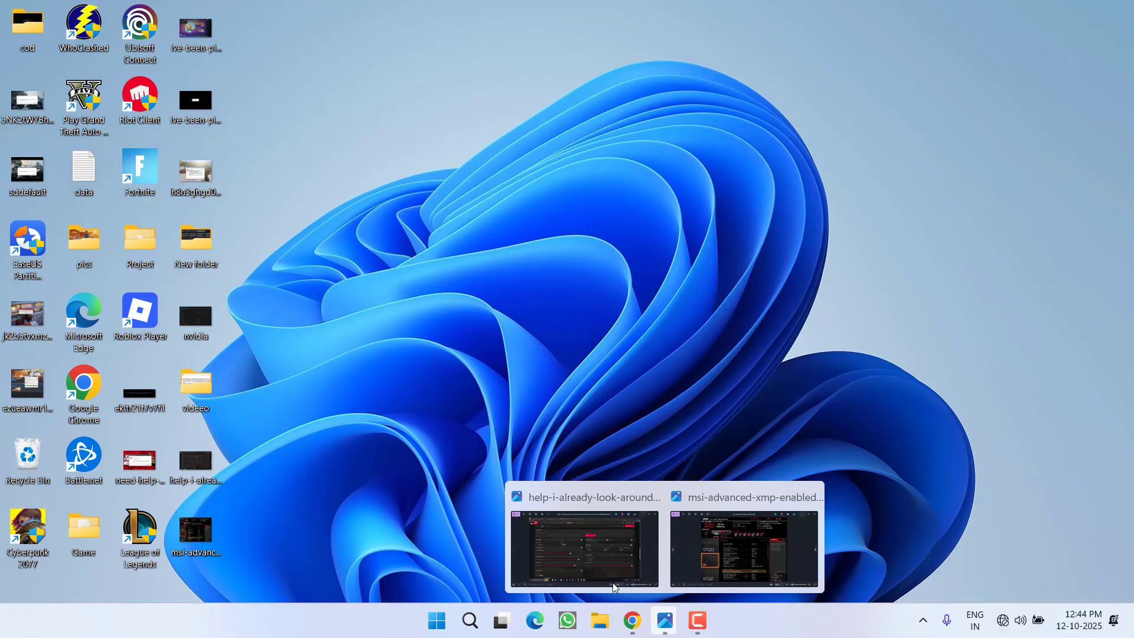
left_click(583, 555)
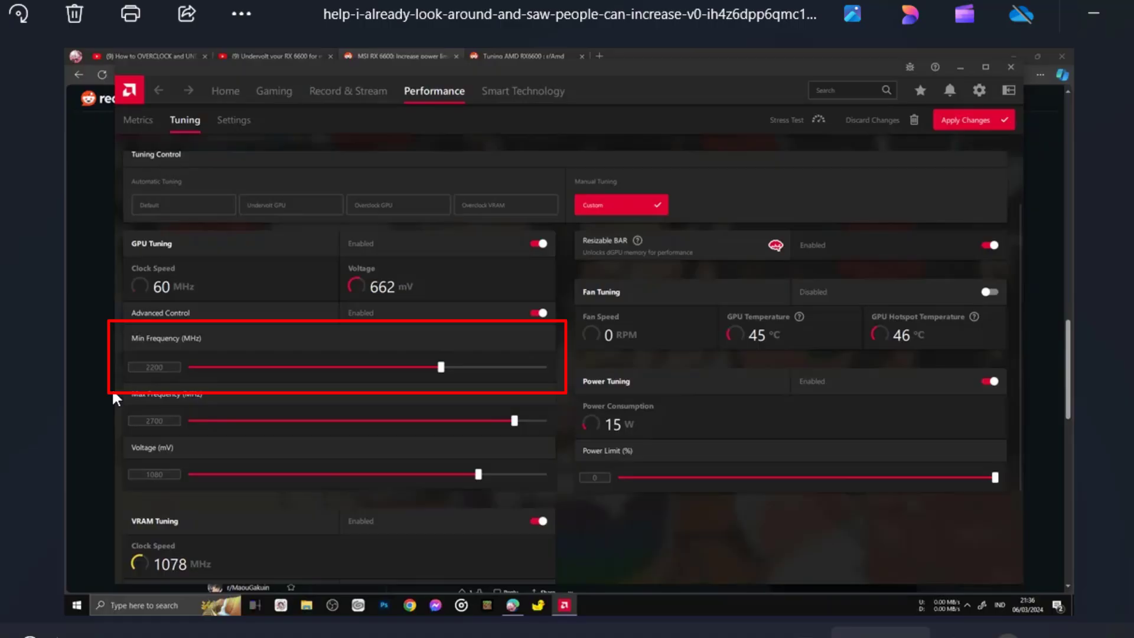
key("Escape")
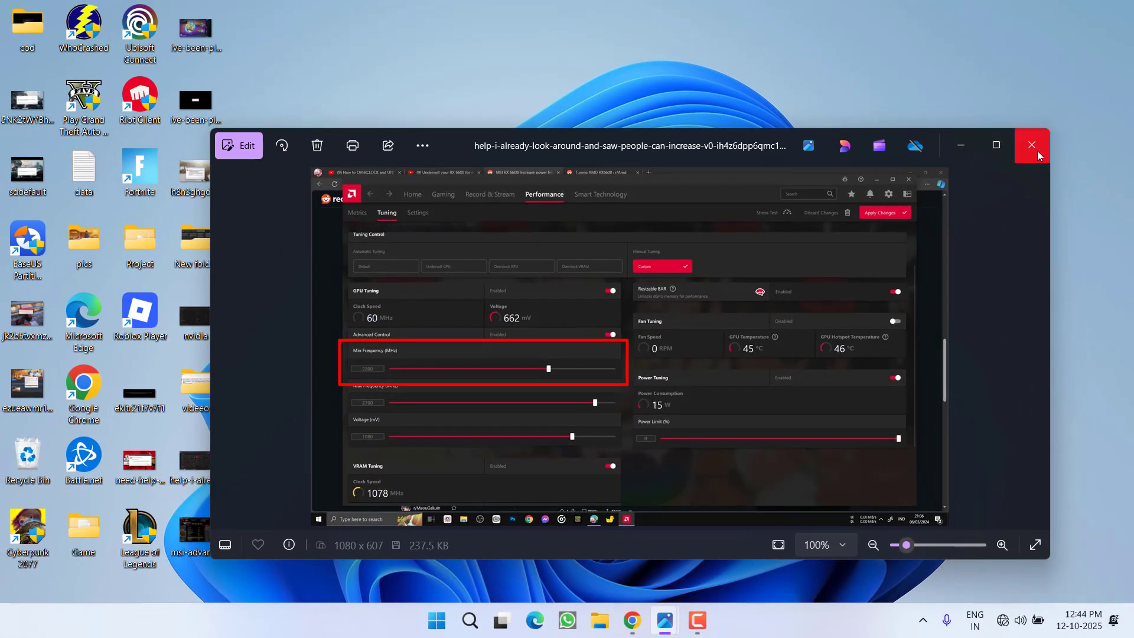
Step: Close the AMD screenshot and bring up msi-advanced-xmp-enabled.png showing XMP Enabled
left_click(1035, 147)
left_click(664, 620)
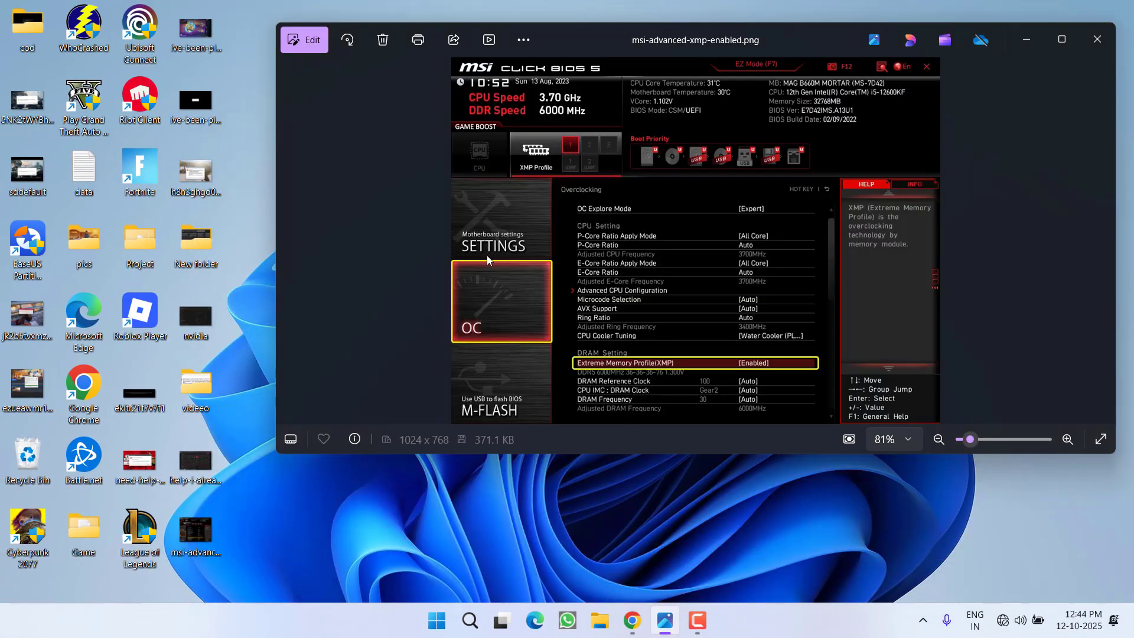